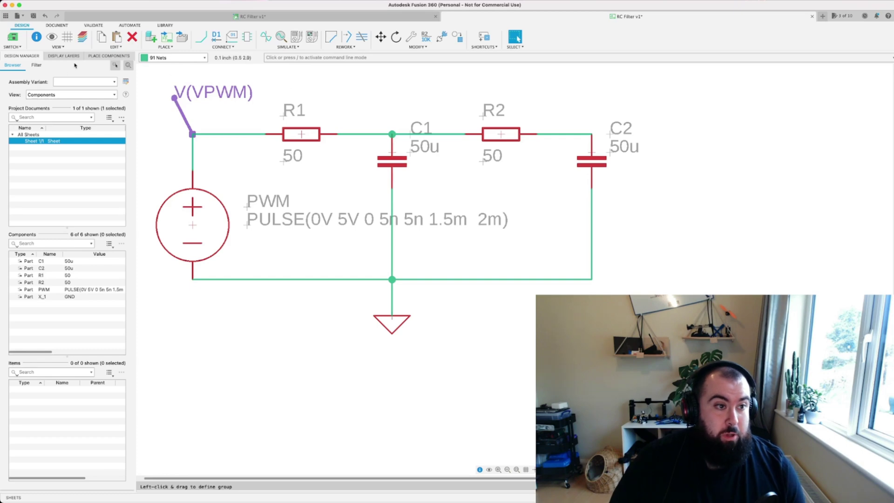
Step: Show only the ngspice-simulation library in the component placement list
left_click(96, 59)
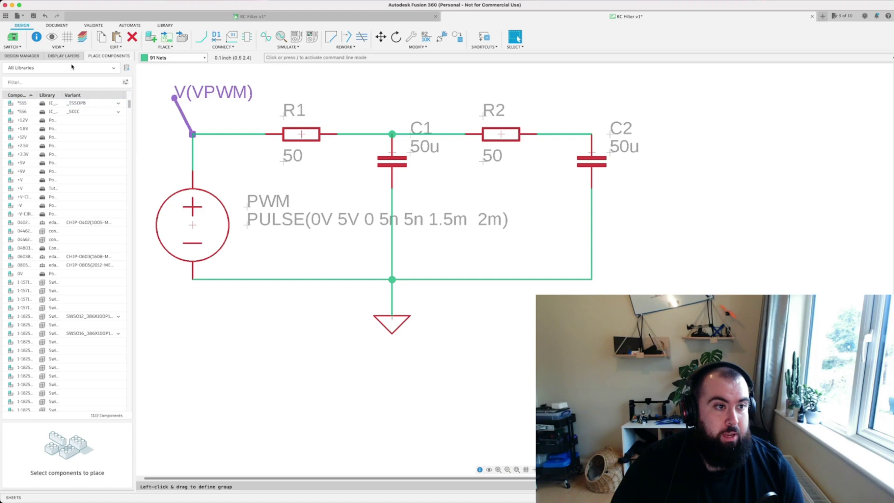
left_click(71, 68)
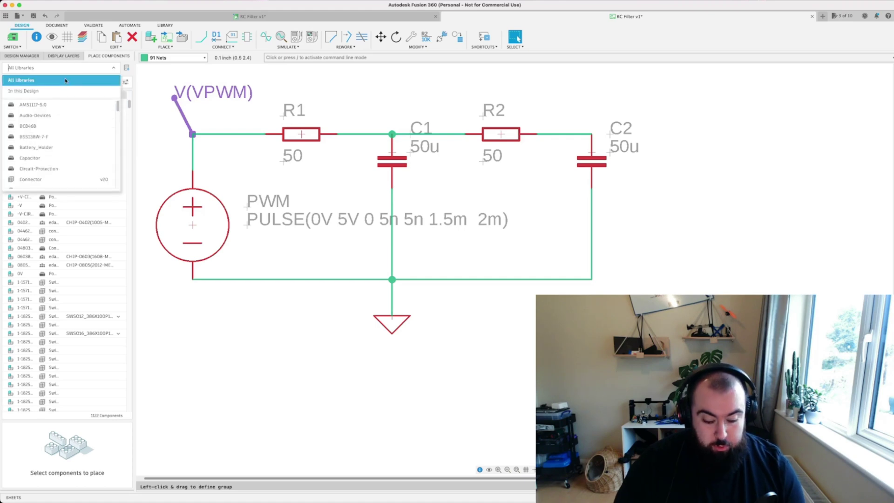
type("ng")
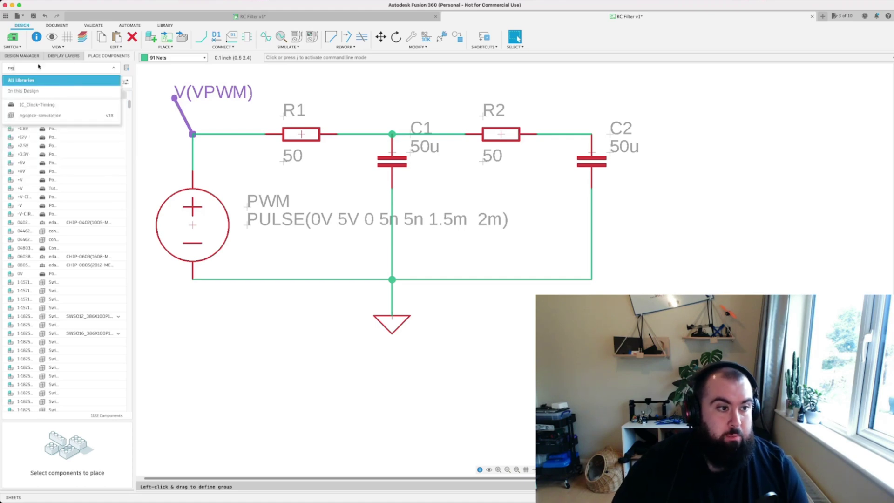
left_click(48, 115)
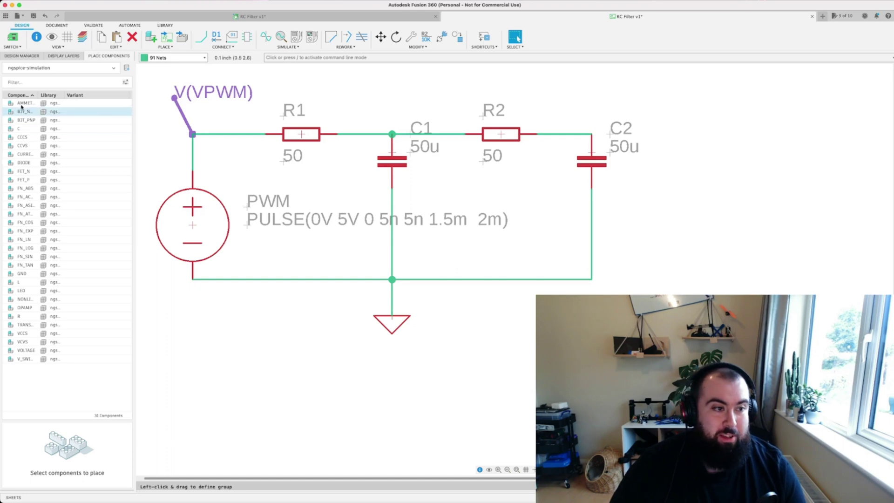
Step: Place an R resistor from the library below the voltage source and draw a bent net upward from its right pin
left_click(29, 319)
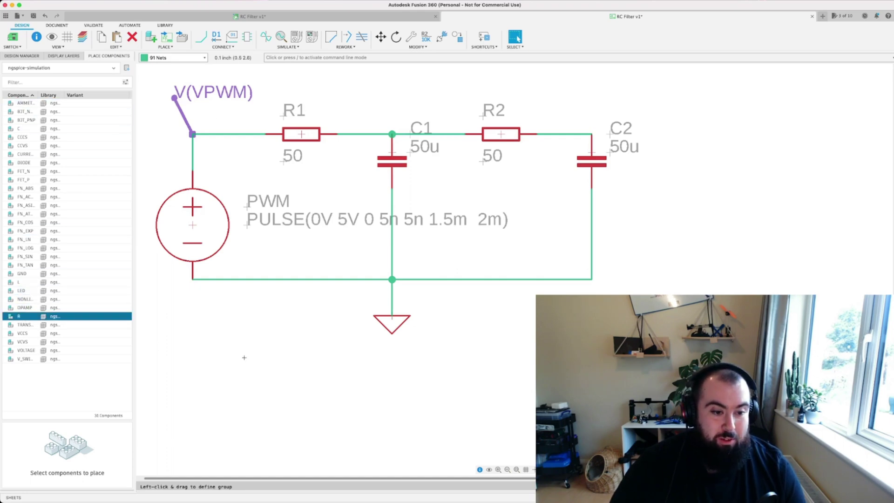
left_click(228, 369)
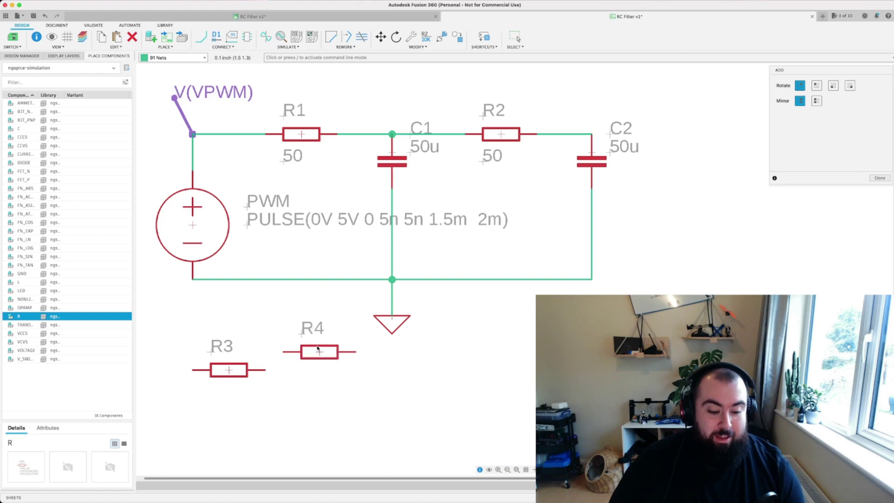
key("Escape")
key("n")
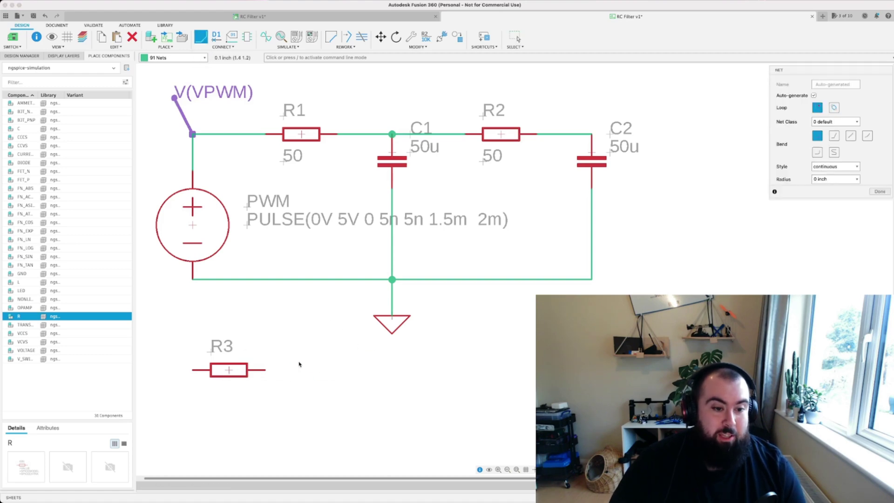
left_click(266, 369)
left_click(284, 297)
key("Escape")
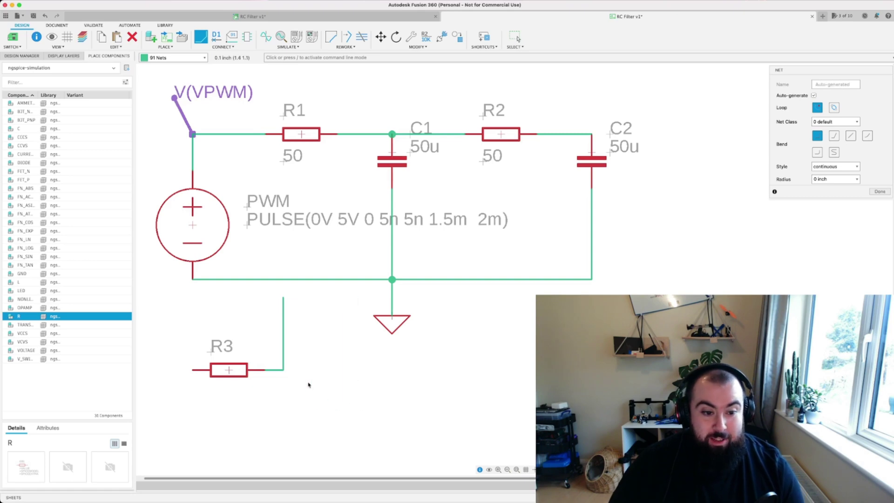
key("Escape")
Step: Delete the loose resistor below the circuit together with its attached net
left_click_drag(158, 298, 353, 437)
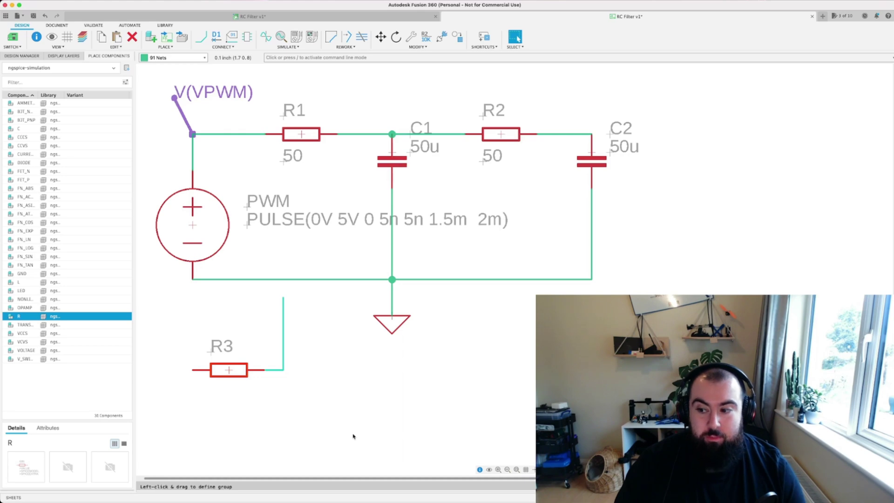
key("Delete")
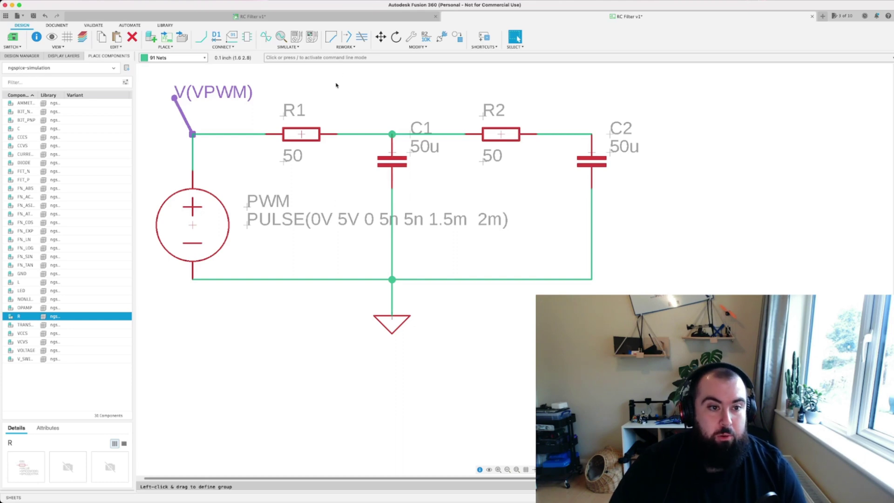
Step: Set the PWM source's value to PULSE(0V 5V 0 5n 5n 1m 2m)
scroll(321, 334, "down", 1)
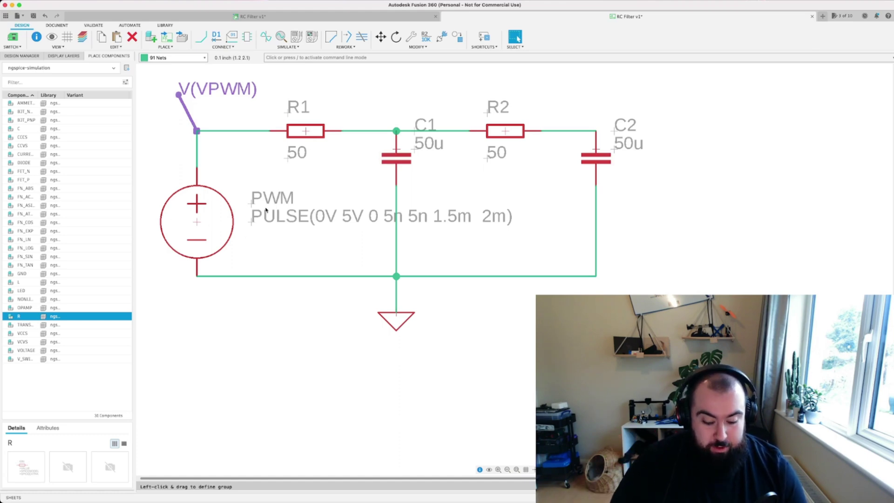
key("v")
left_click(198, 225)
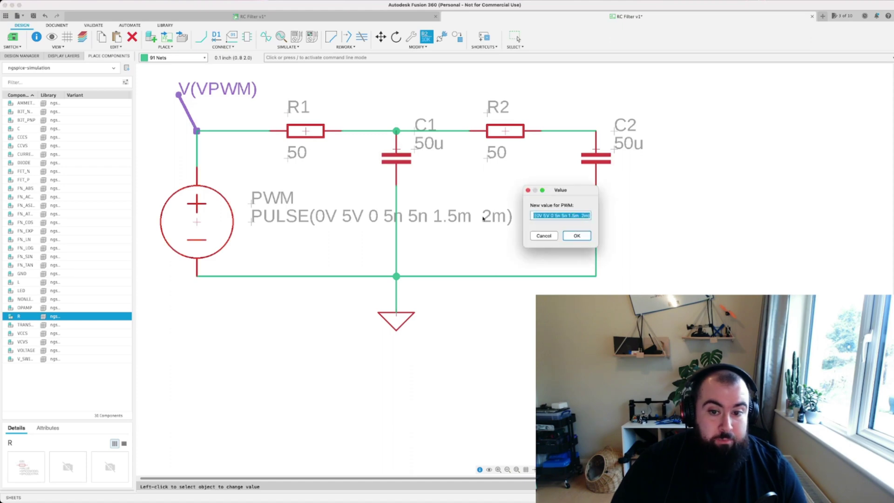
left_click_drag(525, 211, 269, 211)
left_click_drag(324, 187, 313, 247)
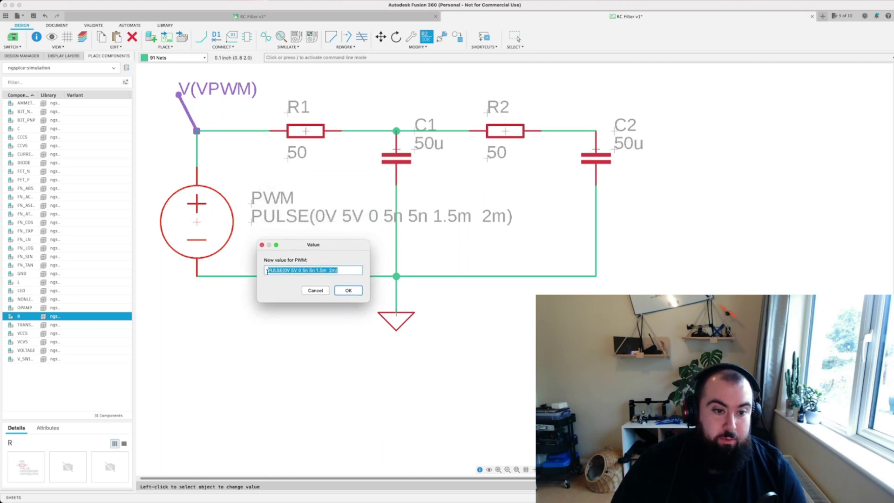
left_click(328, 270)
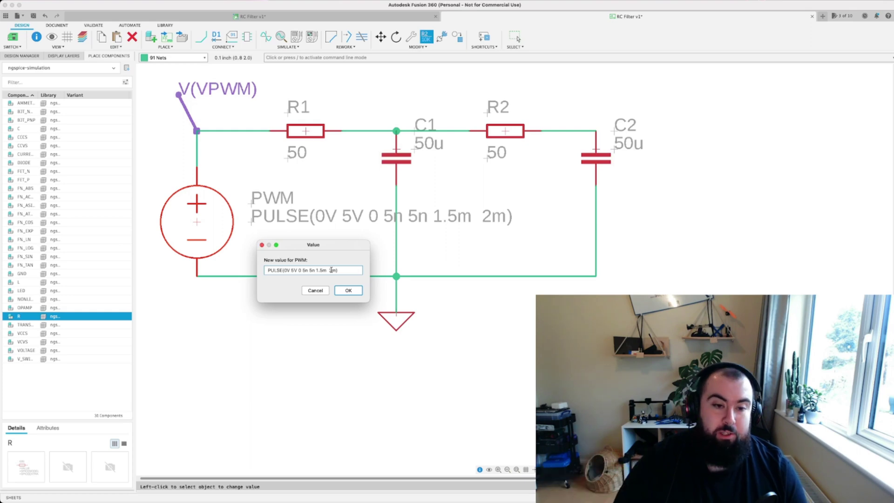
left_click_drag(270, 270, 283, 271)
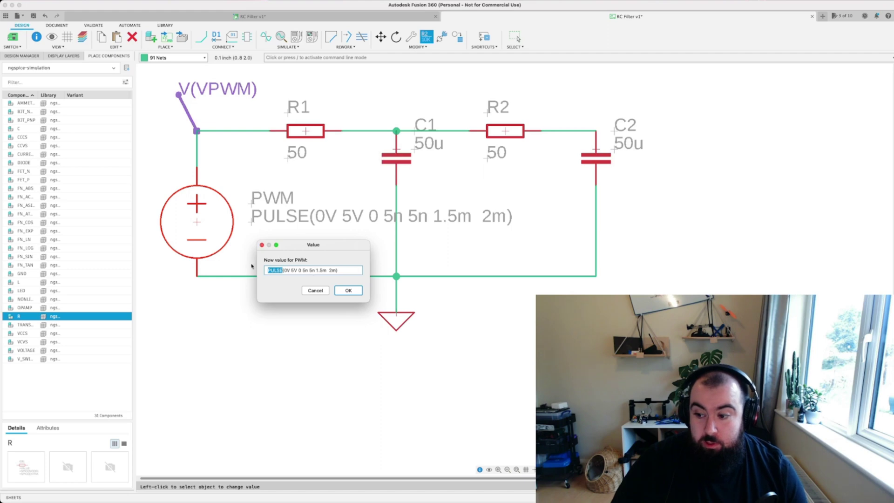
left_click(296, 271)
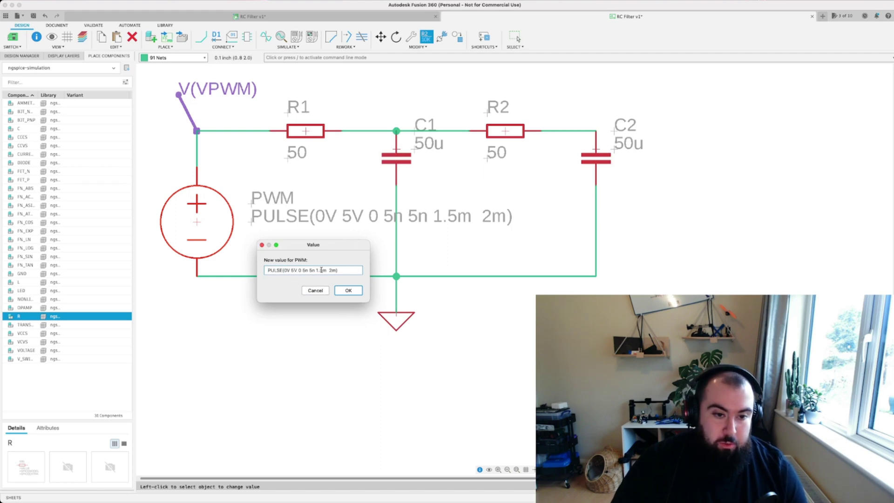
key("BackSpace")
key("BackSpace")
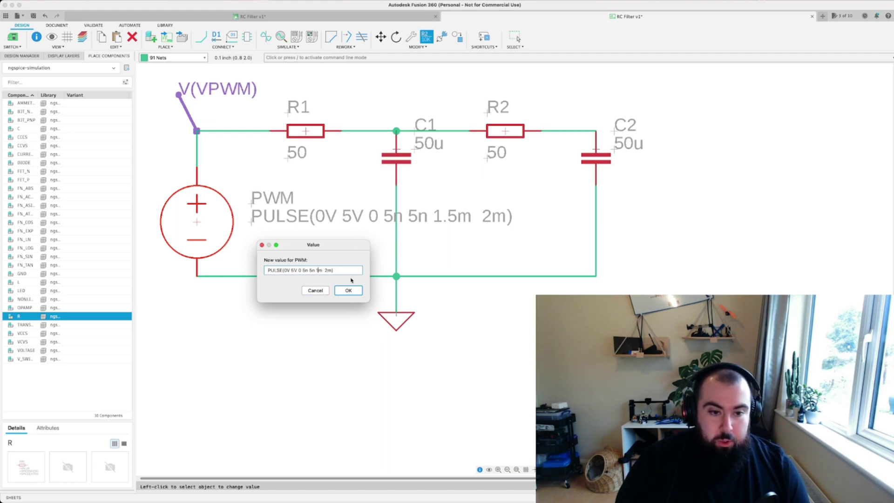
left_click(354, 291)
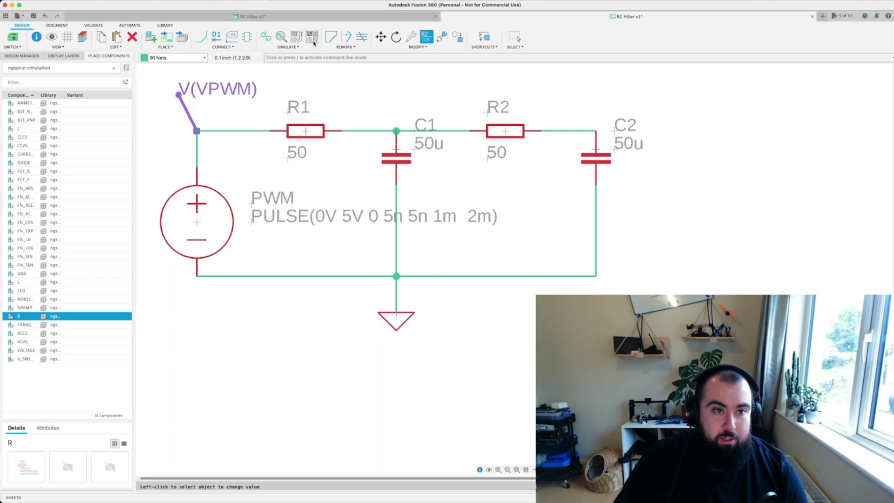
Step: Run the transient simulation with the existing settings, inspect the source's voltage and current waveforms, and close the results
left_click(268, 40)
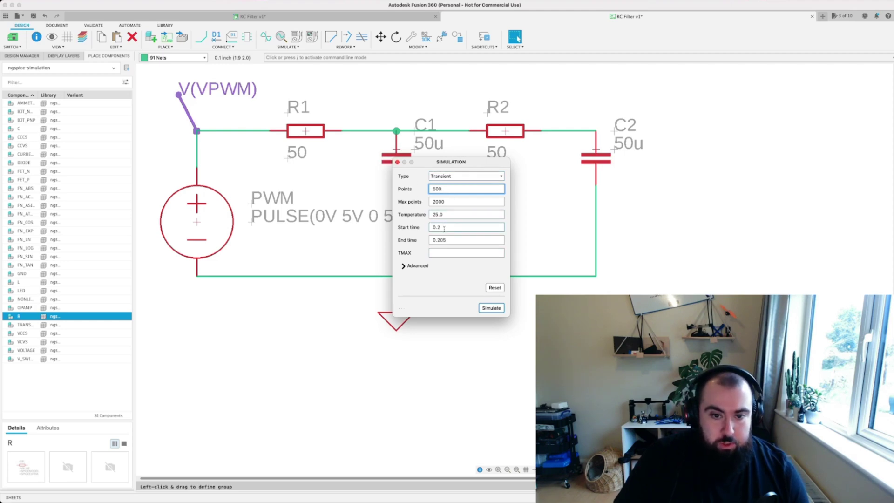
left_click(490, 308)
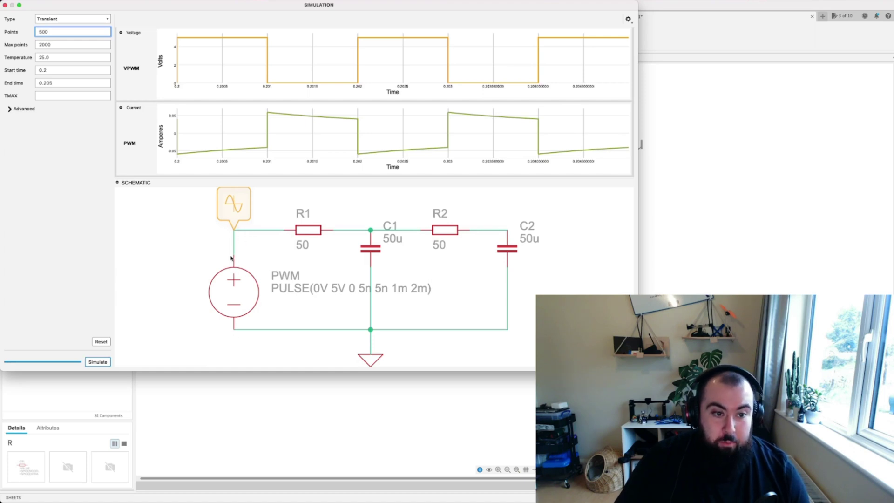
mouse_move(187, 38)
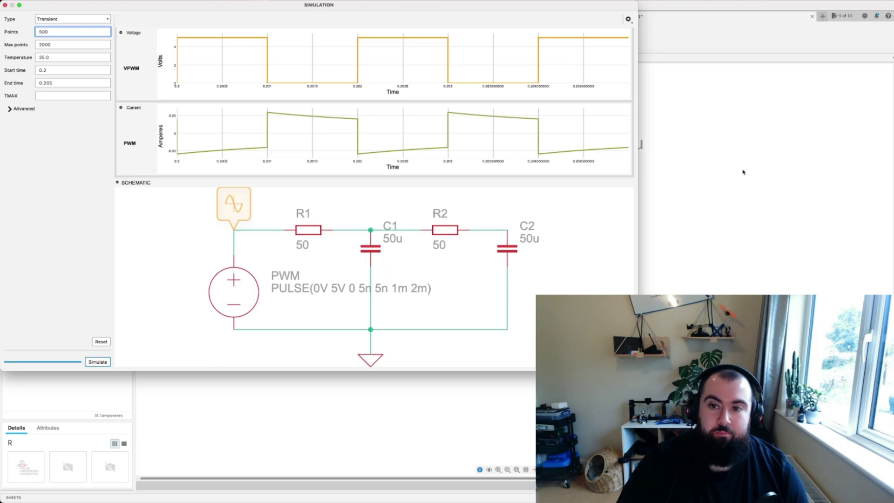
left_click(4, 6)
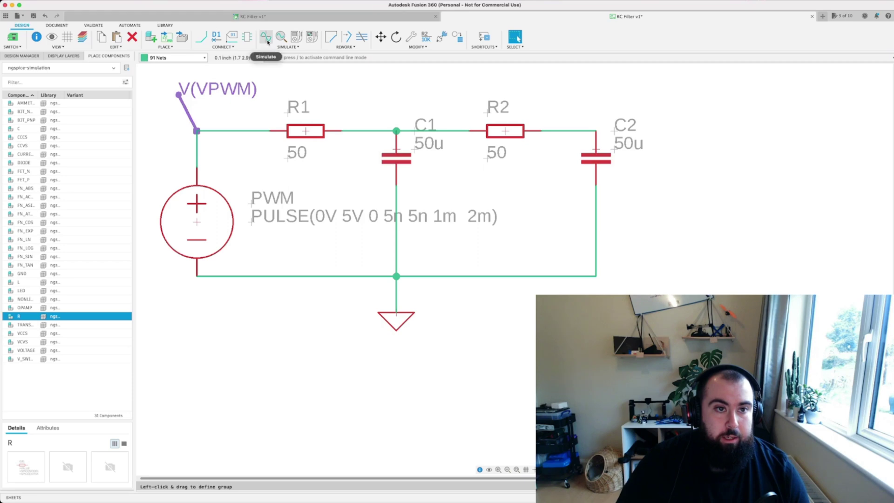
Step: Add a voltage probe on the net between R1 and C1, with its label up and to the right
left_click(297, 37)
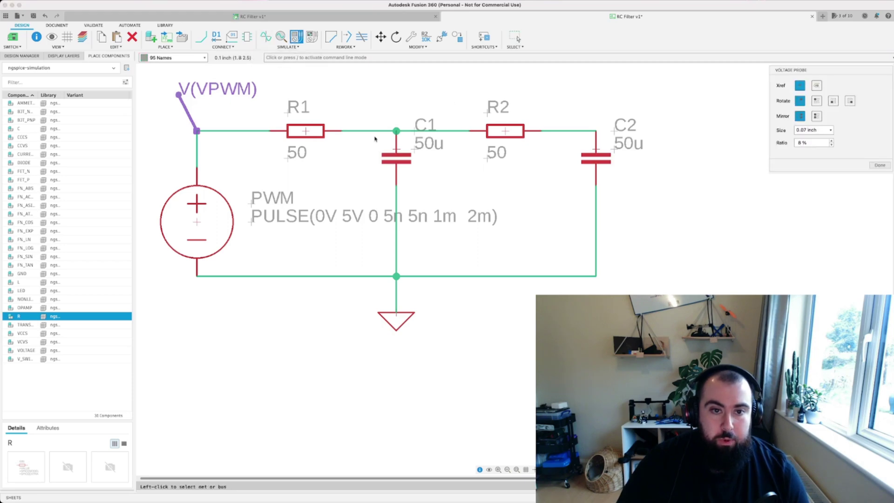
left_click(342, 131)
left_click(386, 96)
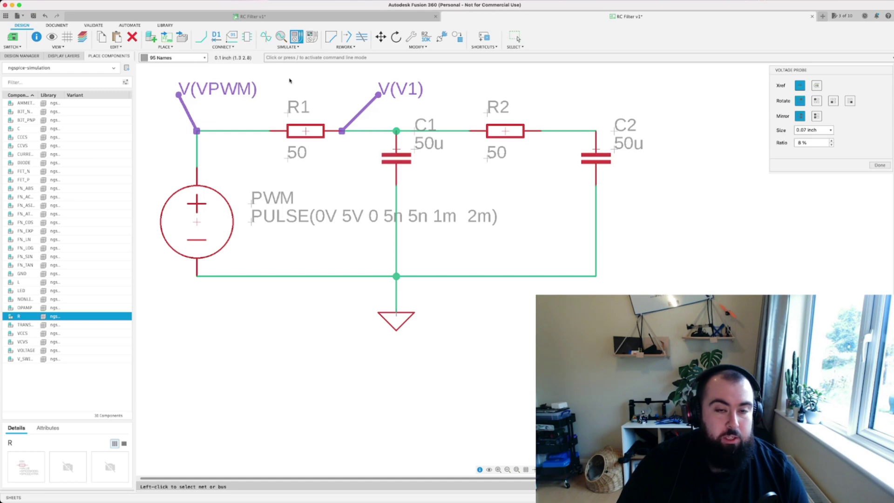
Step: Rerun the transient simulation to compare the voltage after R1 with the PWM input, and close the results
left_click(267, 39)
left_click(489, 318)
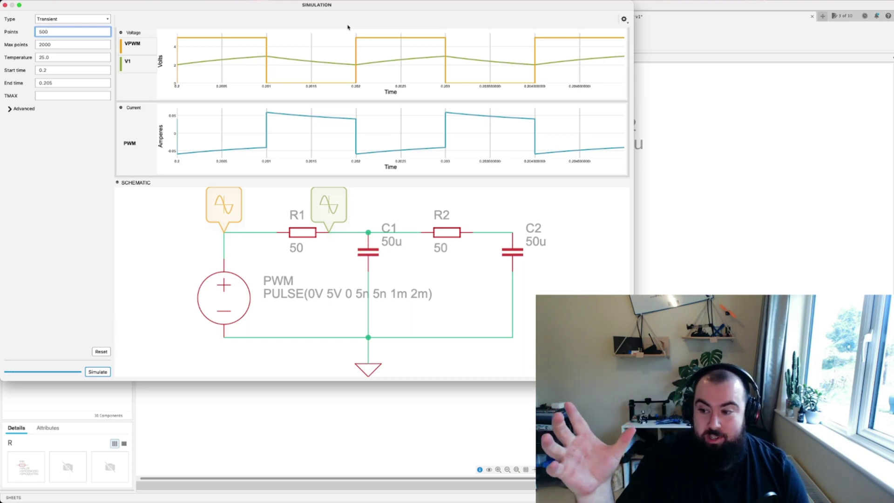
mouse_move(294, 57)
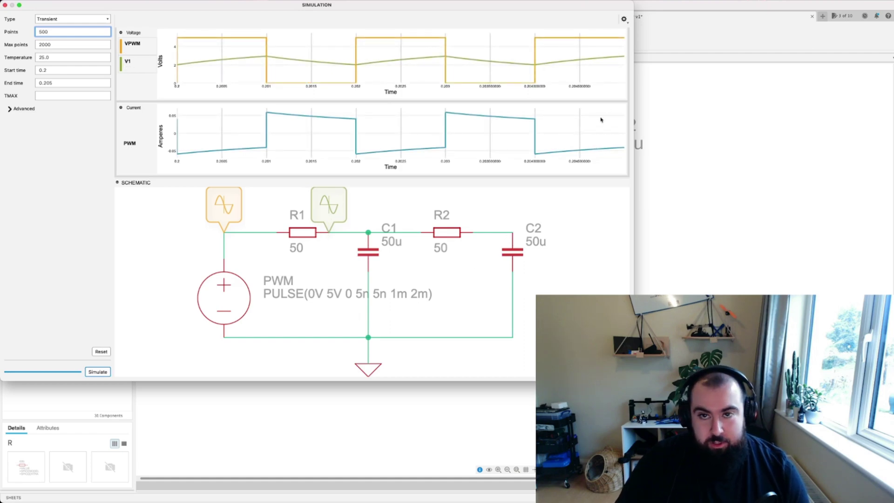
key("Escape")
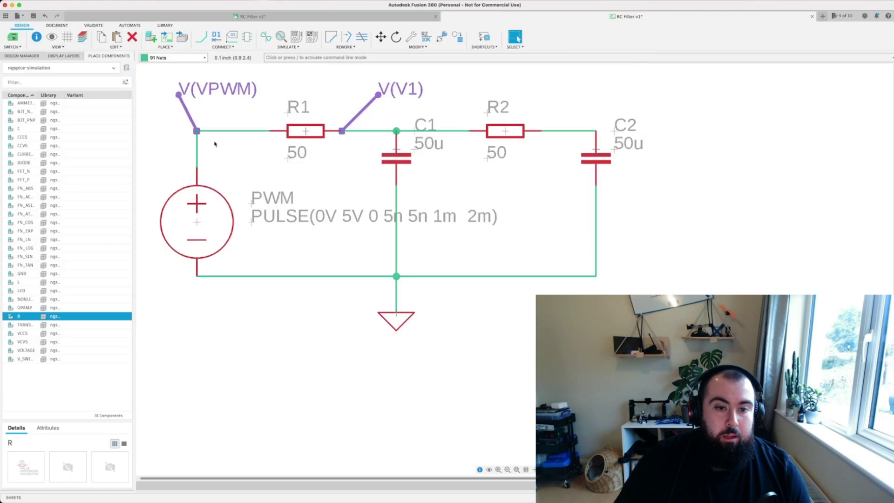
Step: Add a voltage probe on the net between R2 and C2, with its label up and to the right
left_click(296, 37)
left_click(559, 131)
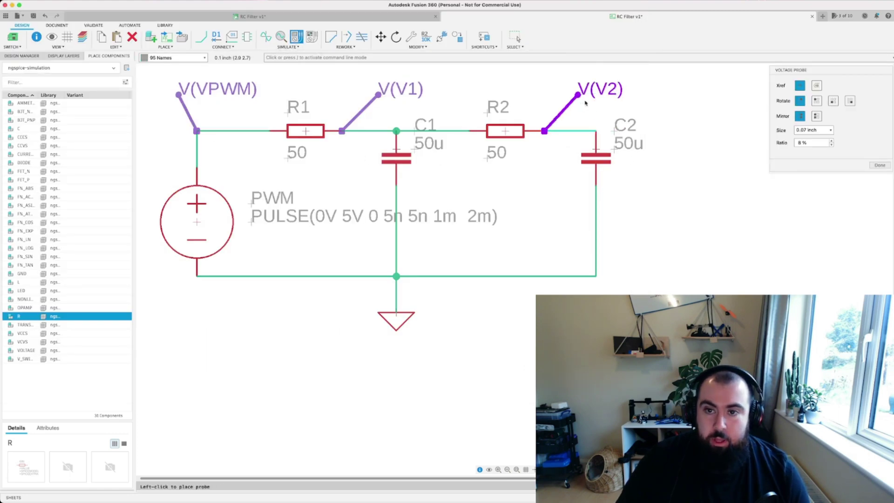
left_click(596, 95)
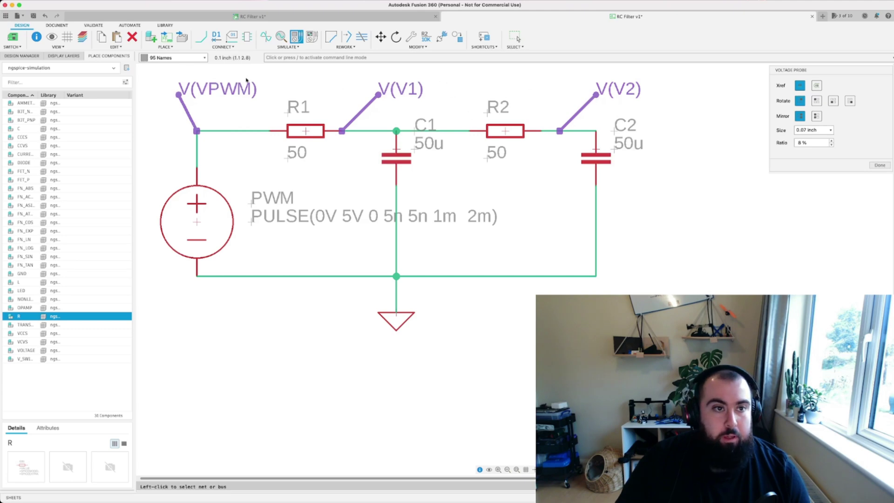
Step: Simulate the circuit with all three voltage probes, examine the filtered output on the voltage plot, and close the results
left_click(266, 38)
left_click(493, 319)
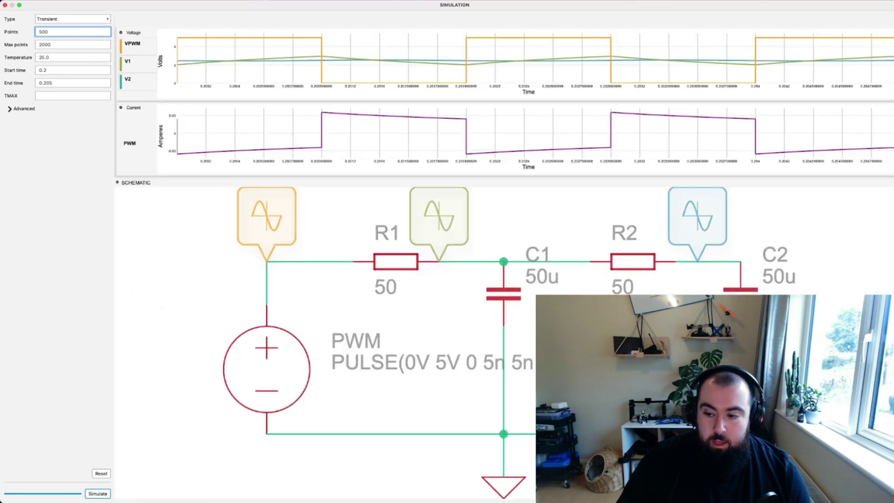
key("super+Tab")
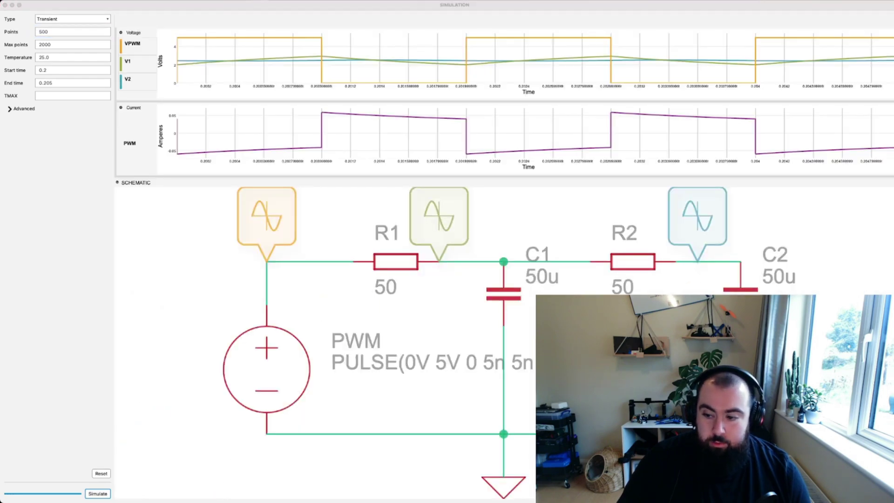
key("super+Tab")
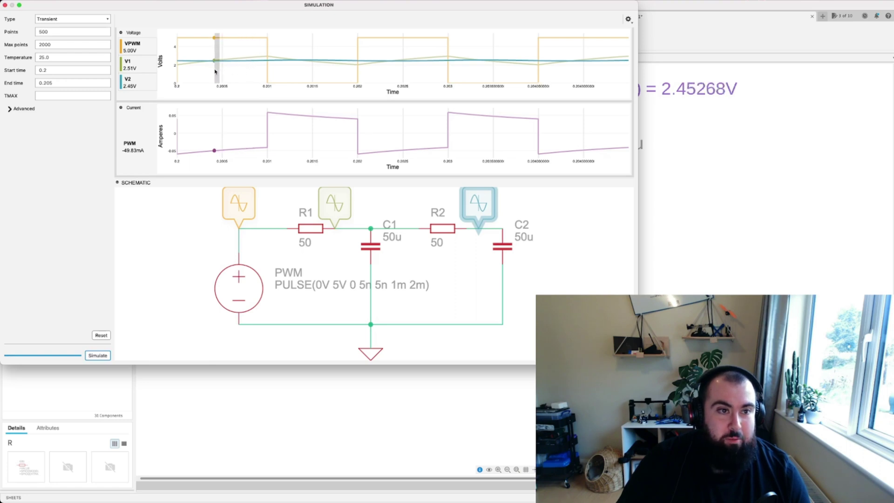
left_click_drag(216, 71, 216, 73)
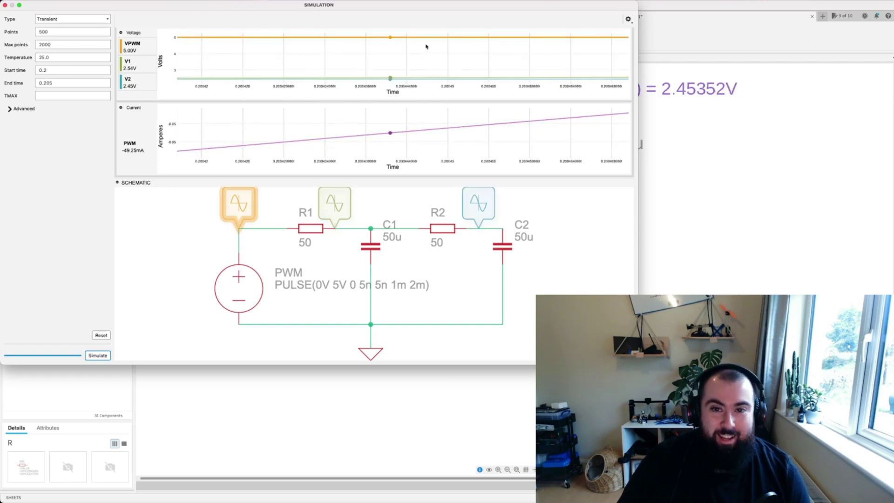
left_click(5, 4)
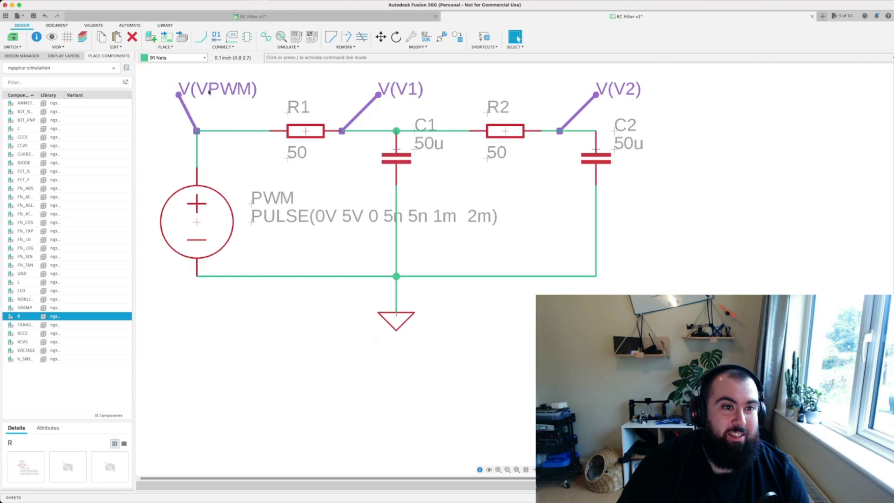
Step: Repeat the transient simulation and shrink the results window to view the full waveforms and schematic
left_click(267, 37)
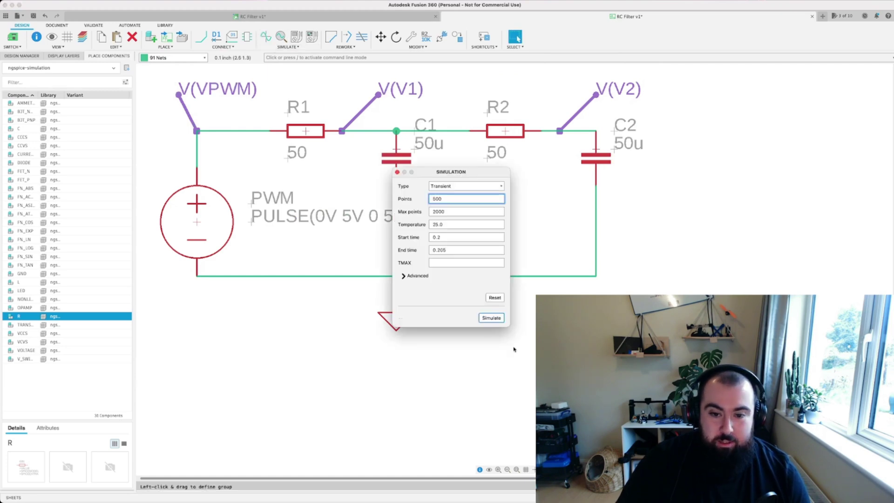
left_click(497, 320)
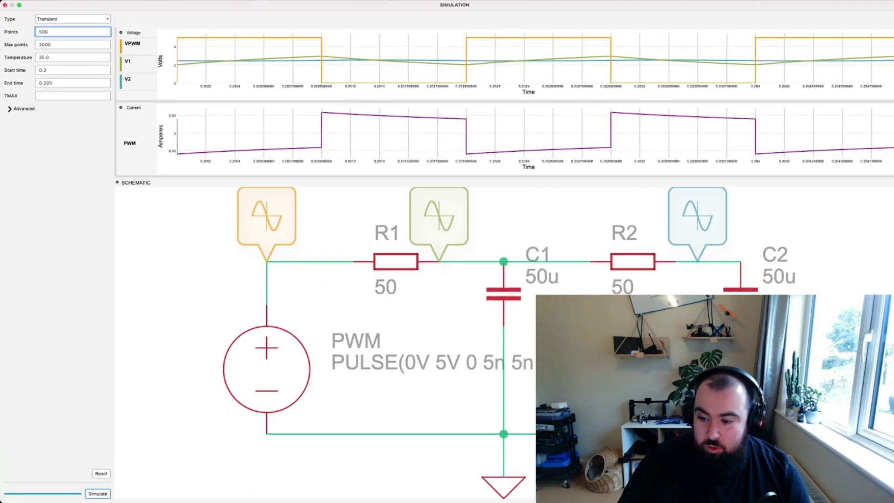
left_click_drag(892, 500, 589, 354)
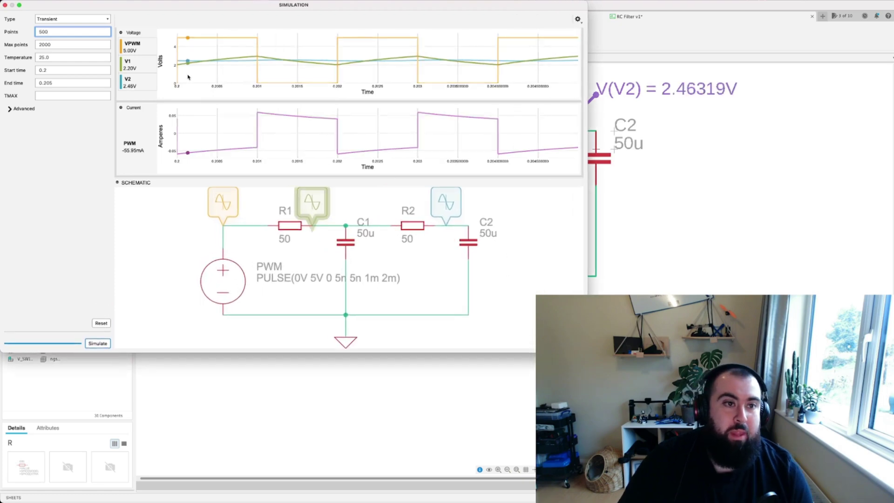